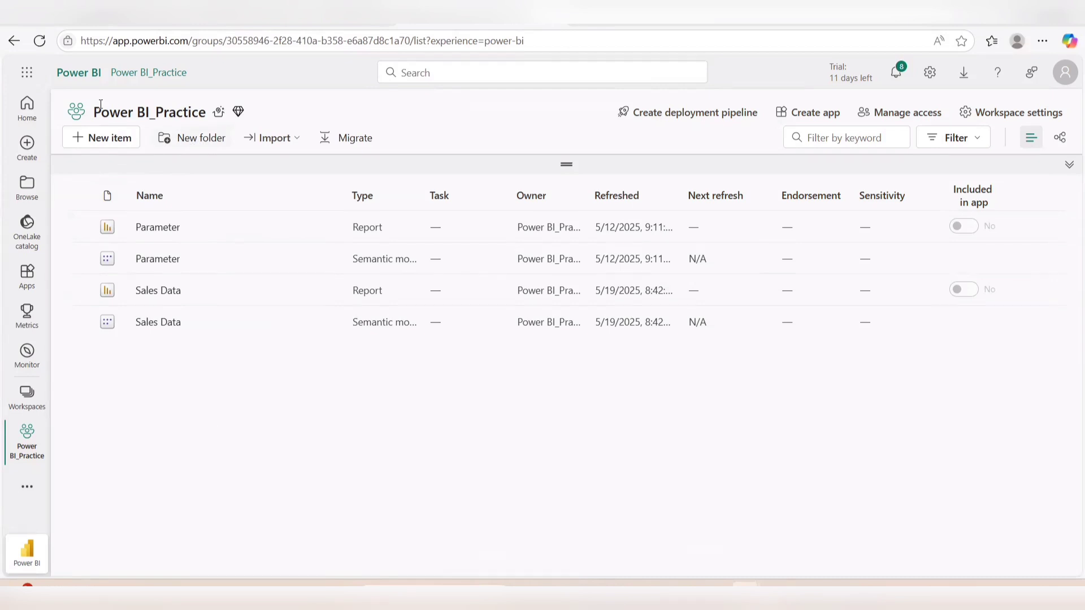
triple_click(194, 113)
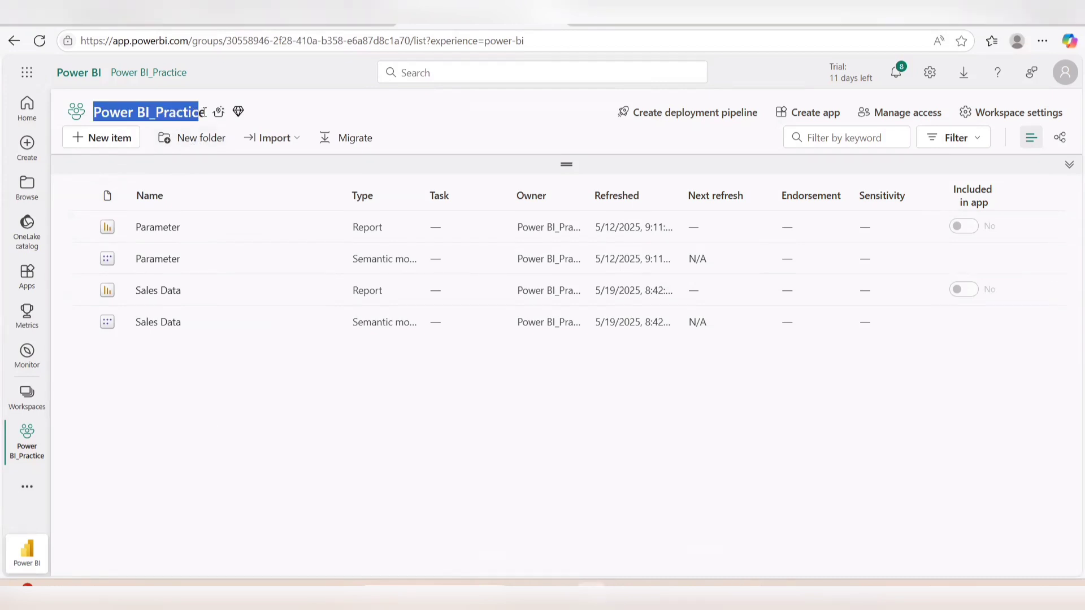
left_click(184, 441)
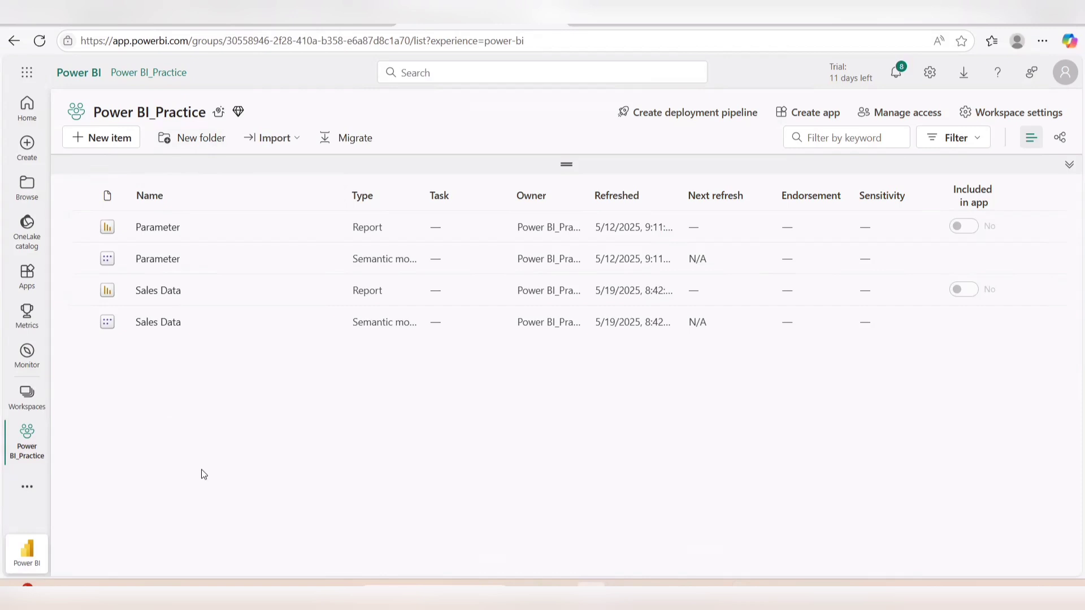
Create a new folder named Test in the Power BI_Practice workspace
left_click(190, 139)
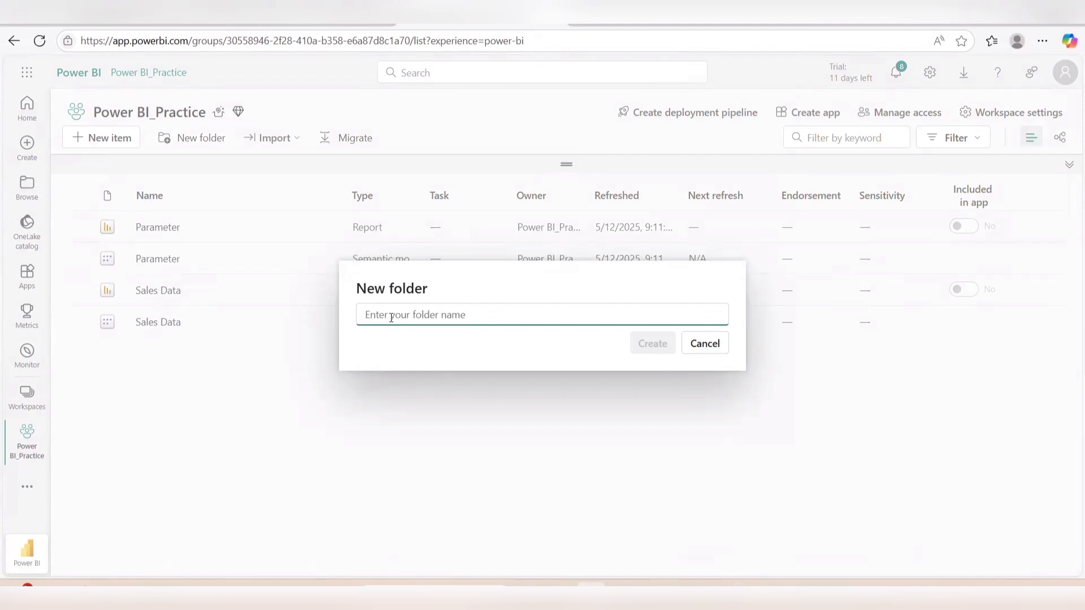
type("Test")
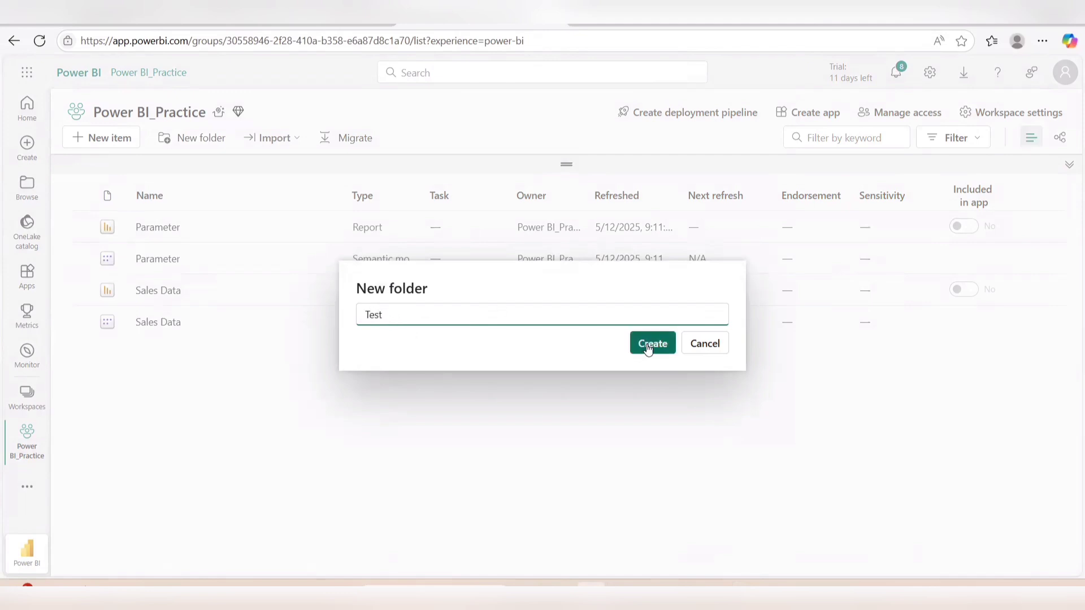
left_click(649, 349)
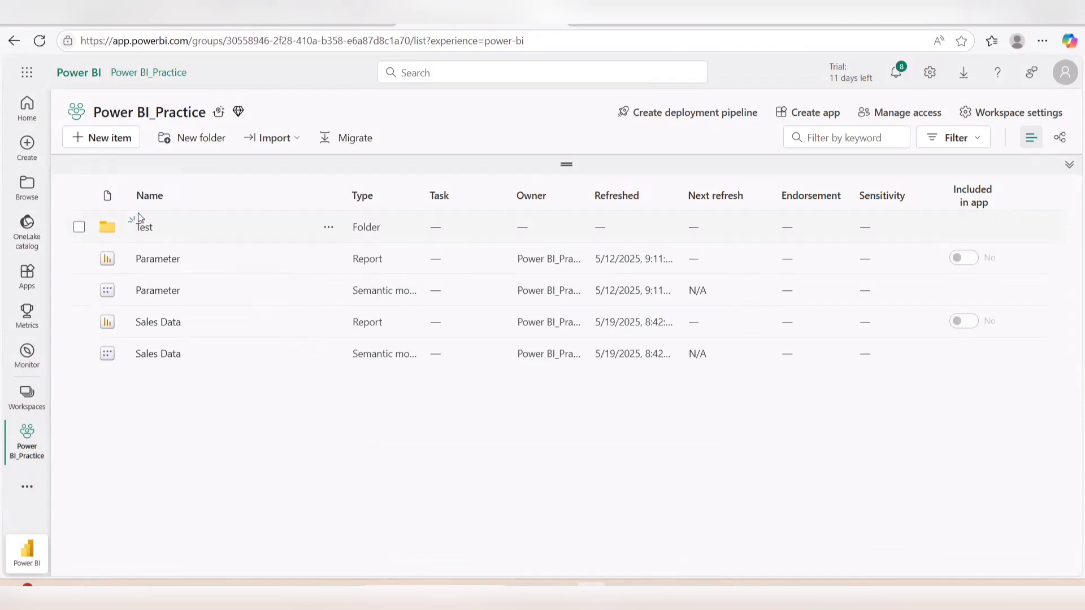
Move the Parameter report and the Parameter semantic model into the Test folder
left_click(79, 260)
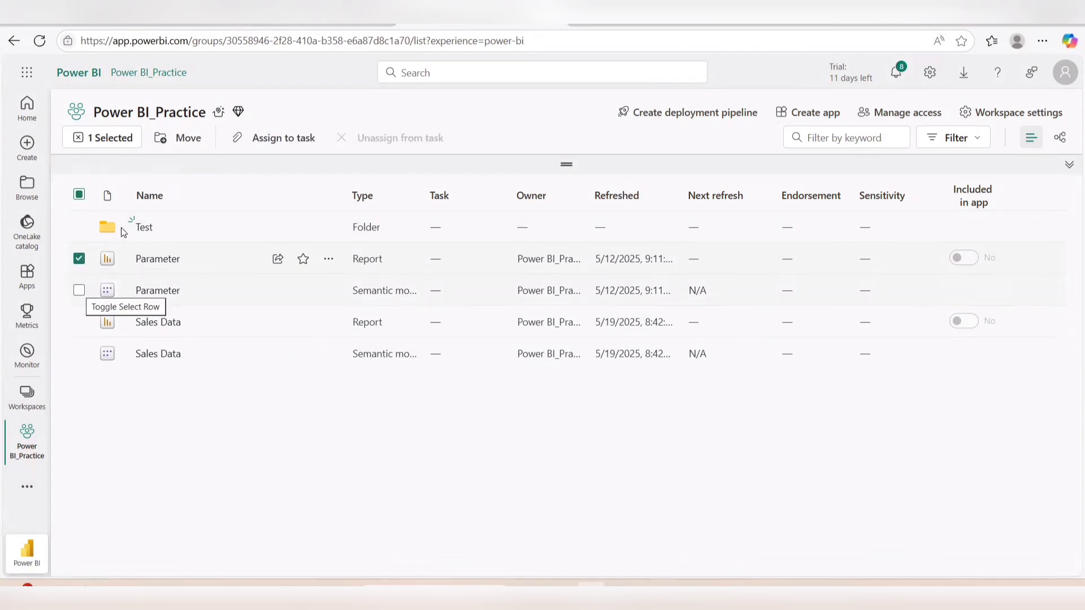
left_click(79, 290)
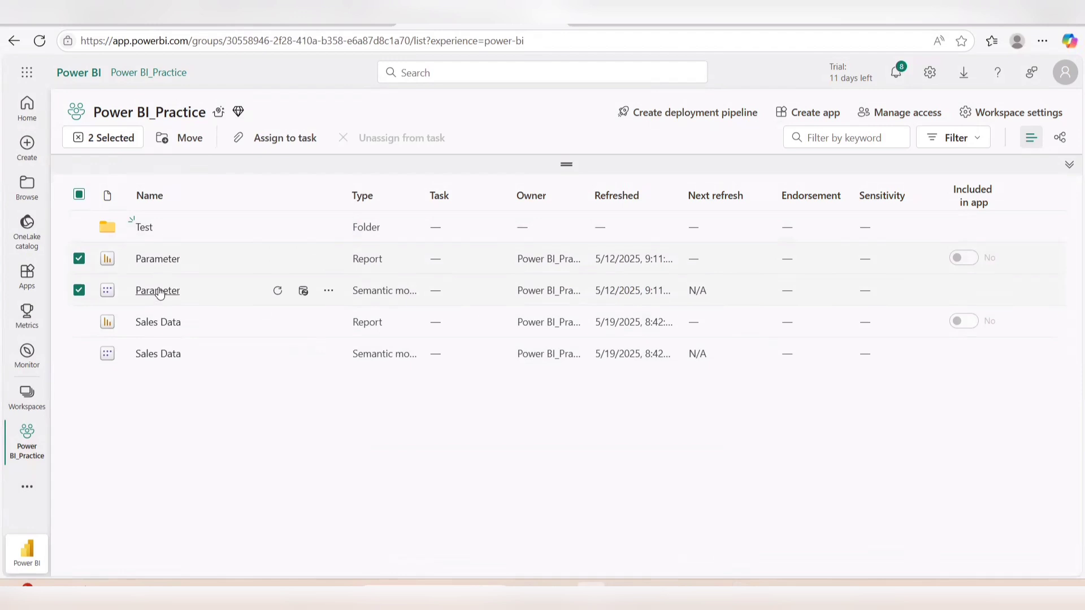
left_click(182, 141)
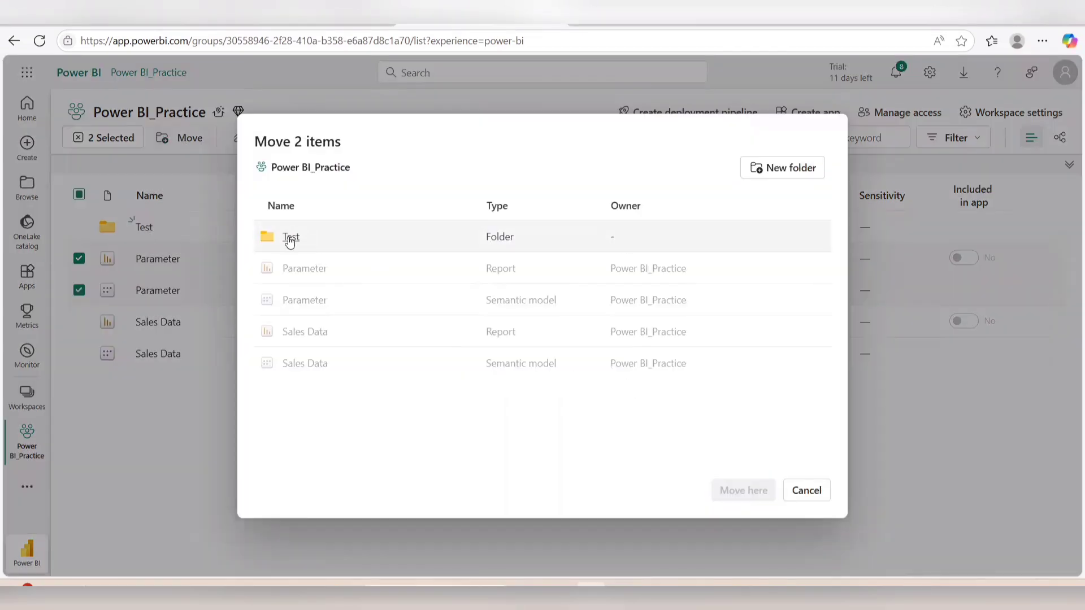
left_click(290, 238)
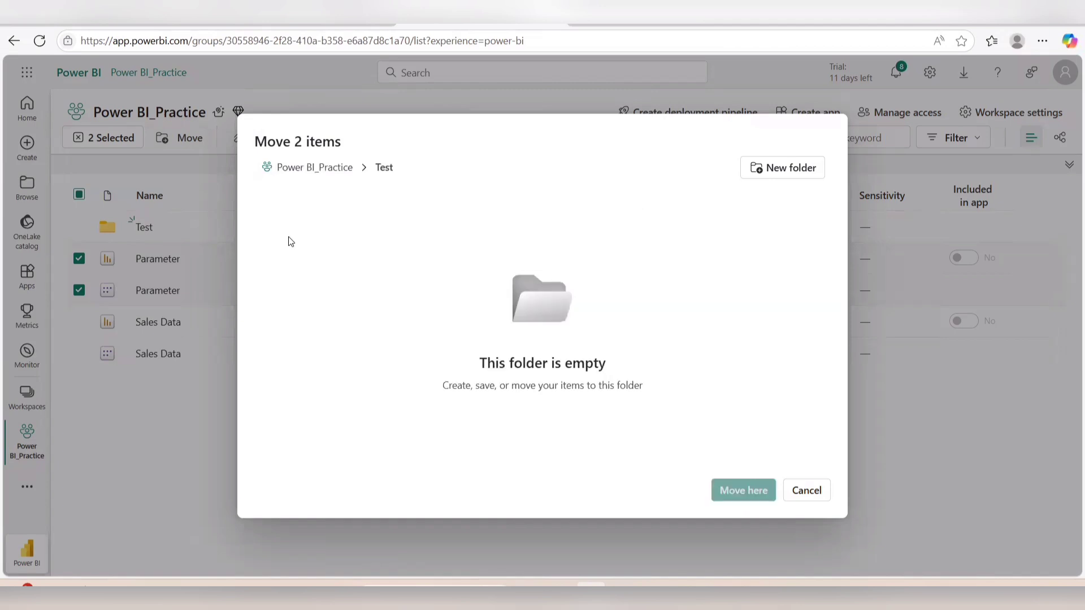
left_click(744, 492)
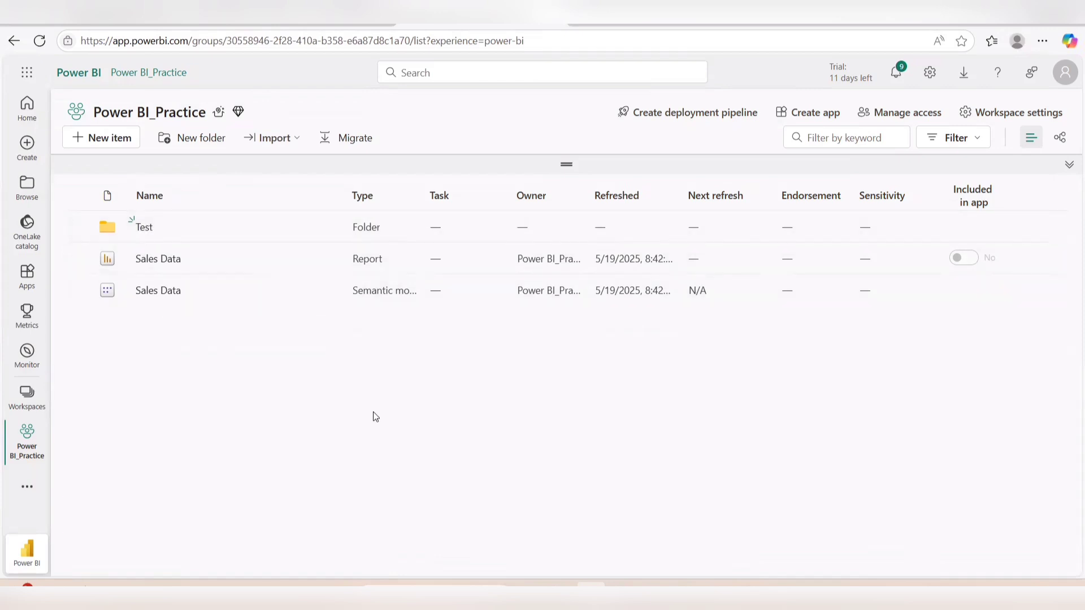
Switch to the Sales Data v1 report in Power BI Desktop and enable the preview feature "Publish dialogs support folder selection"
mouse_move(684, 594)
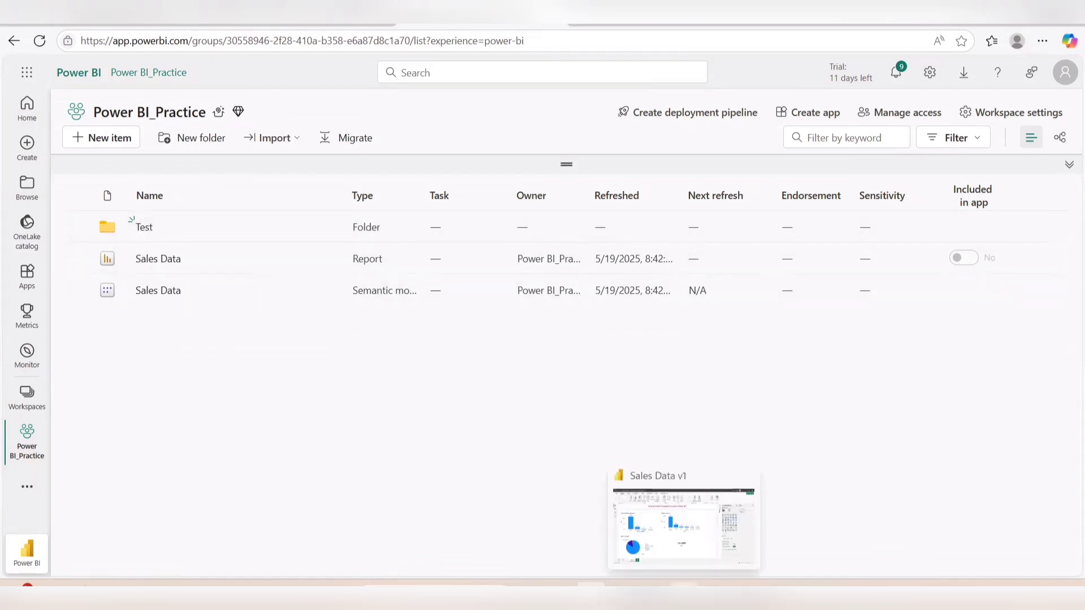
left_click(684, 522)
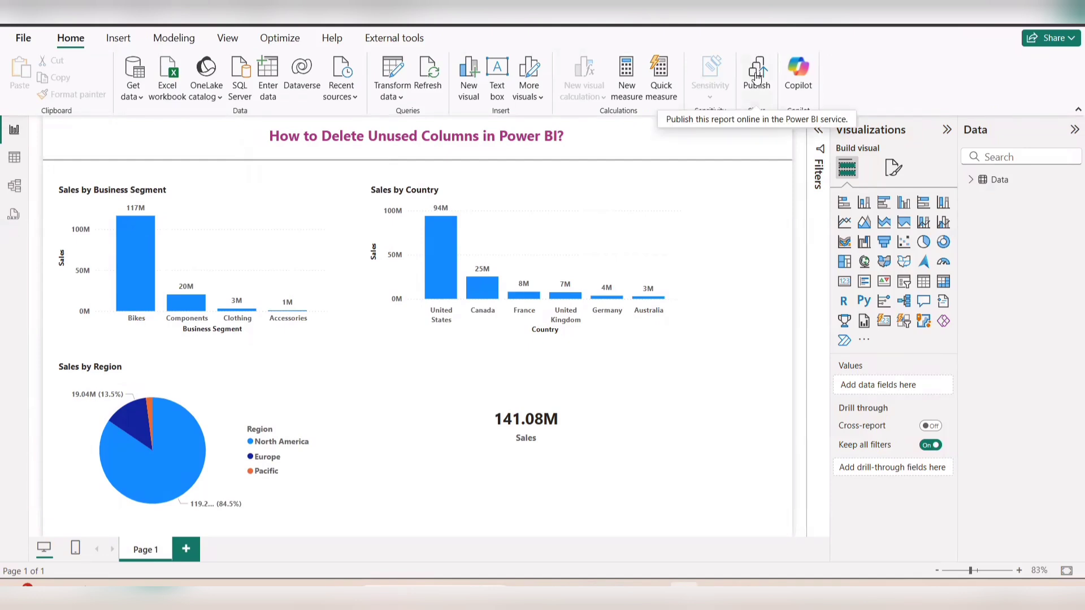
left_click(19, 42)
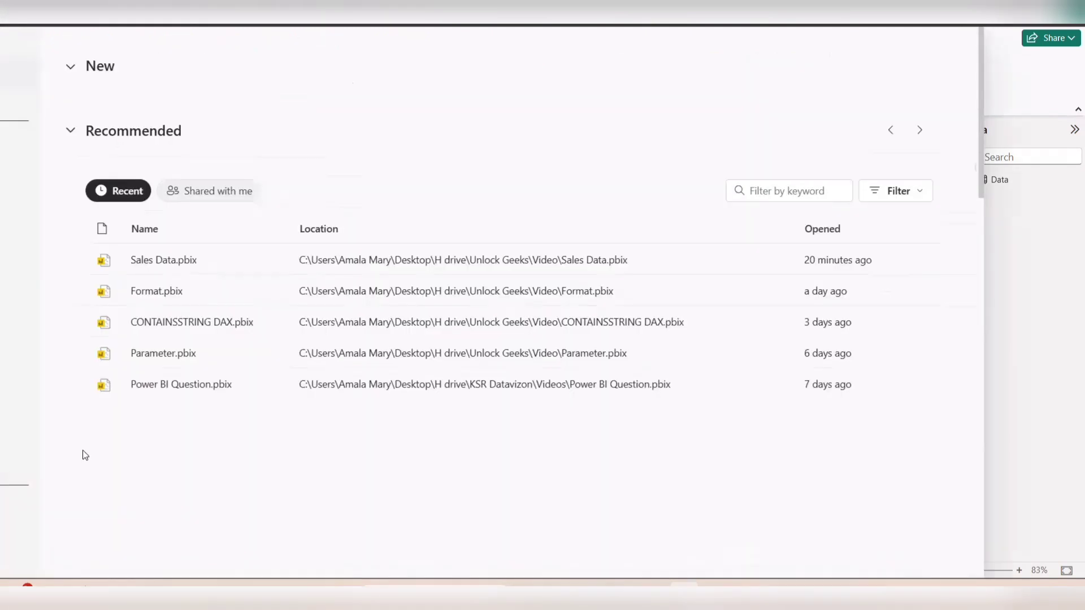
left_click(22, 43)
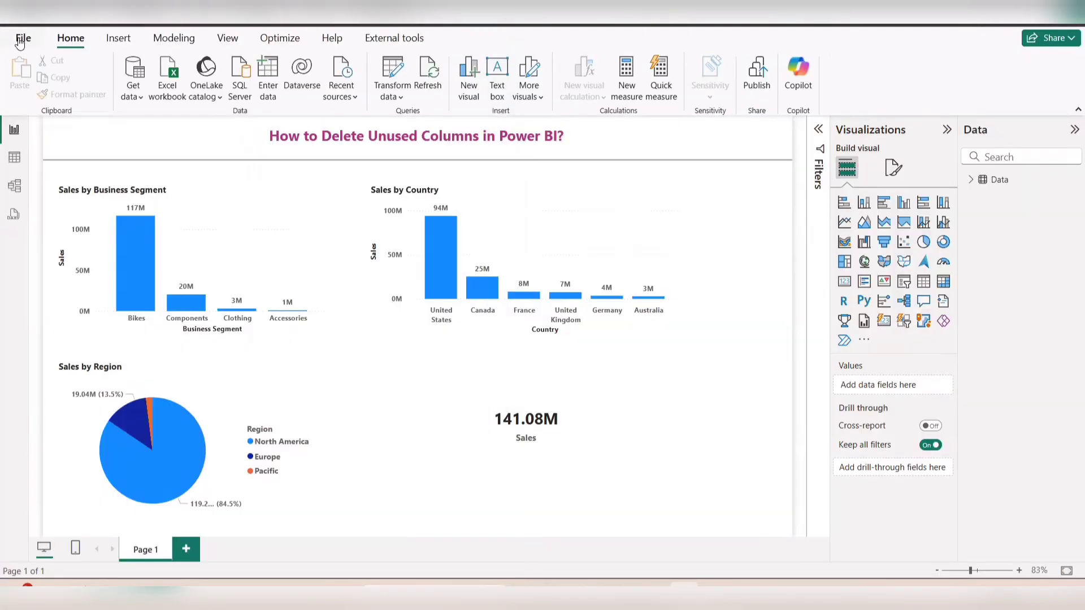
left_click(20, 40)
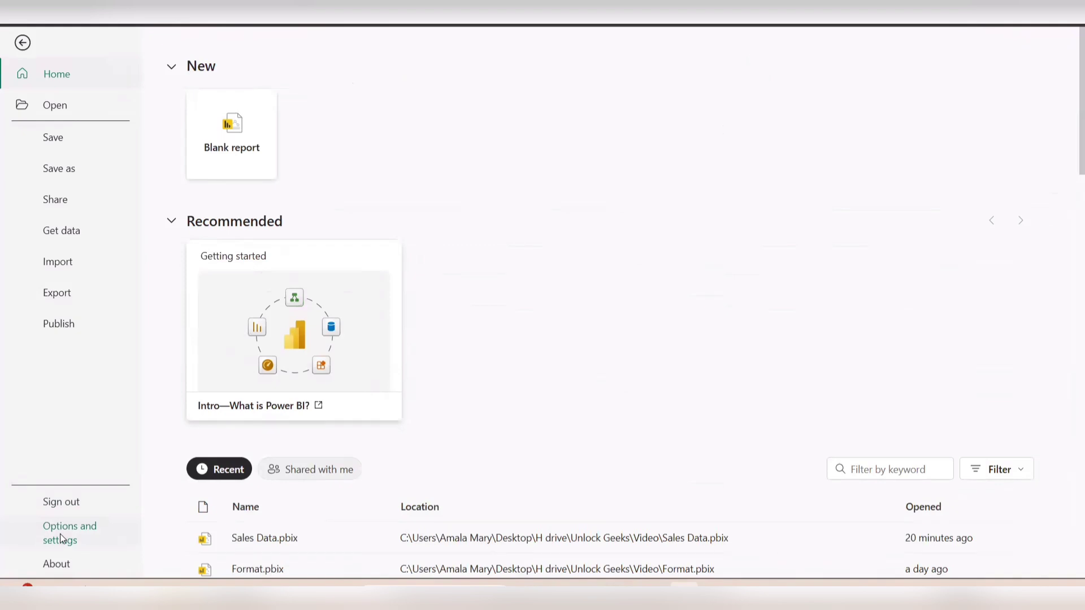
left_click(60, 533)
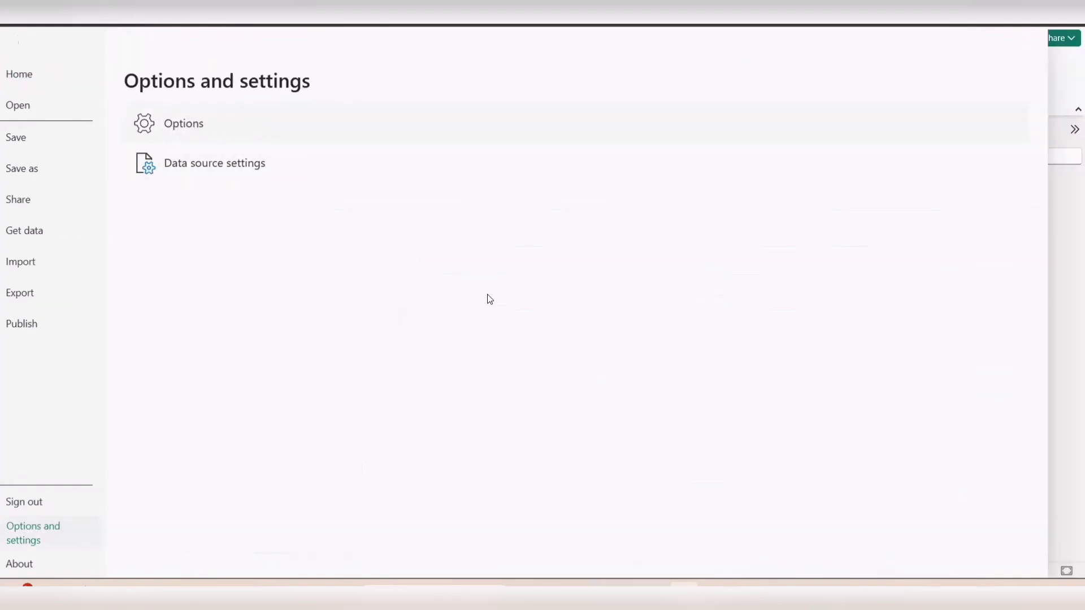
left_click(22, 42)
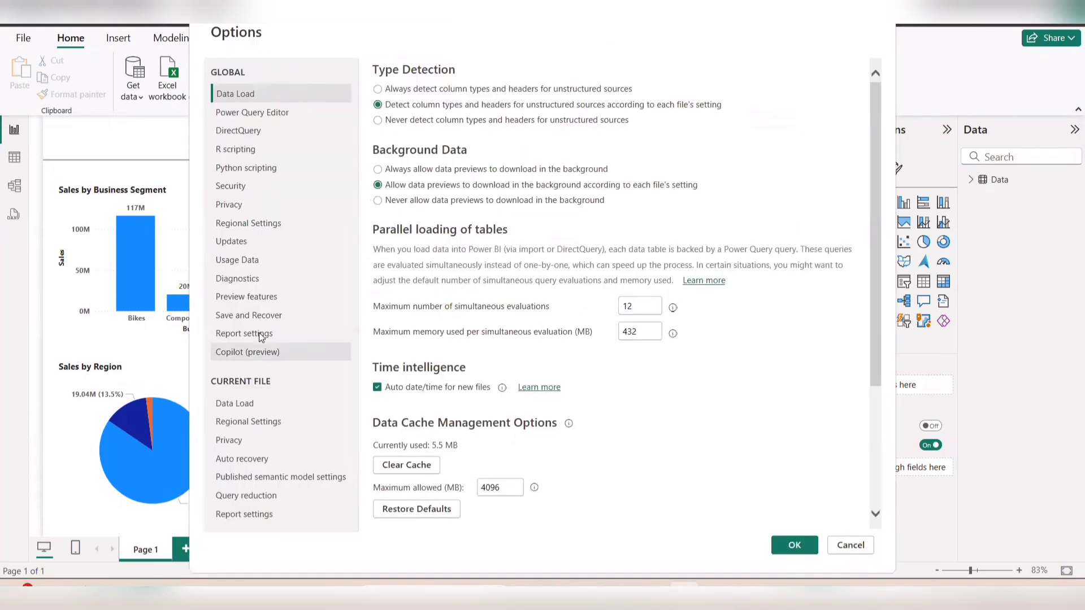
left_click(250, 299)
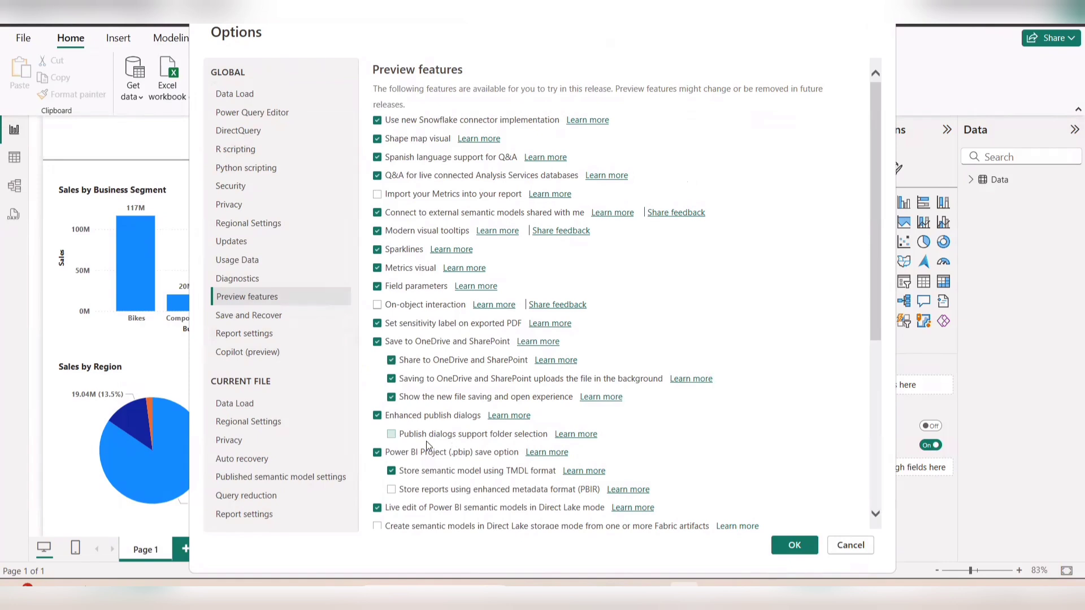
left_click(392, 434)
left_click(795, 546)
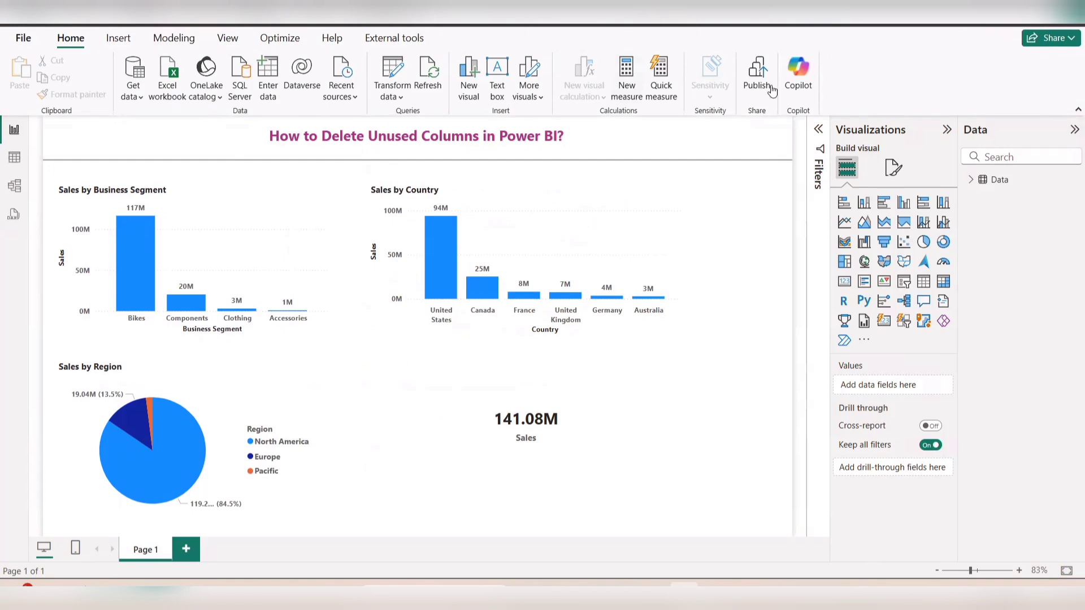
Publish the Sales Data v1 report to the Test folder of the Power BI_Practice workspace
left_click(756, 69)
left_click(602, 329)
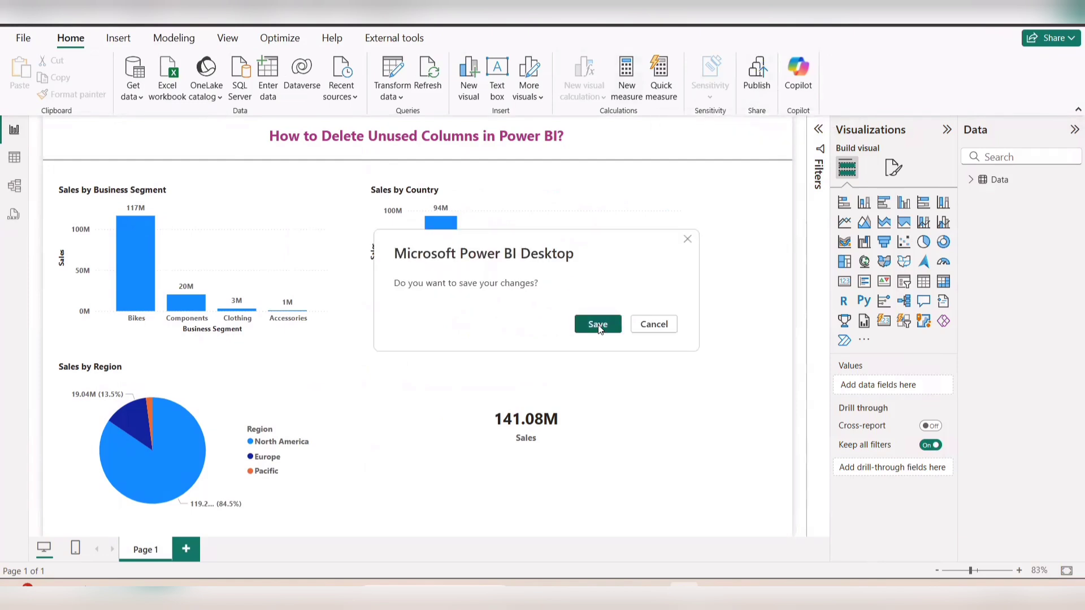
left_click(756, 76)
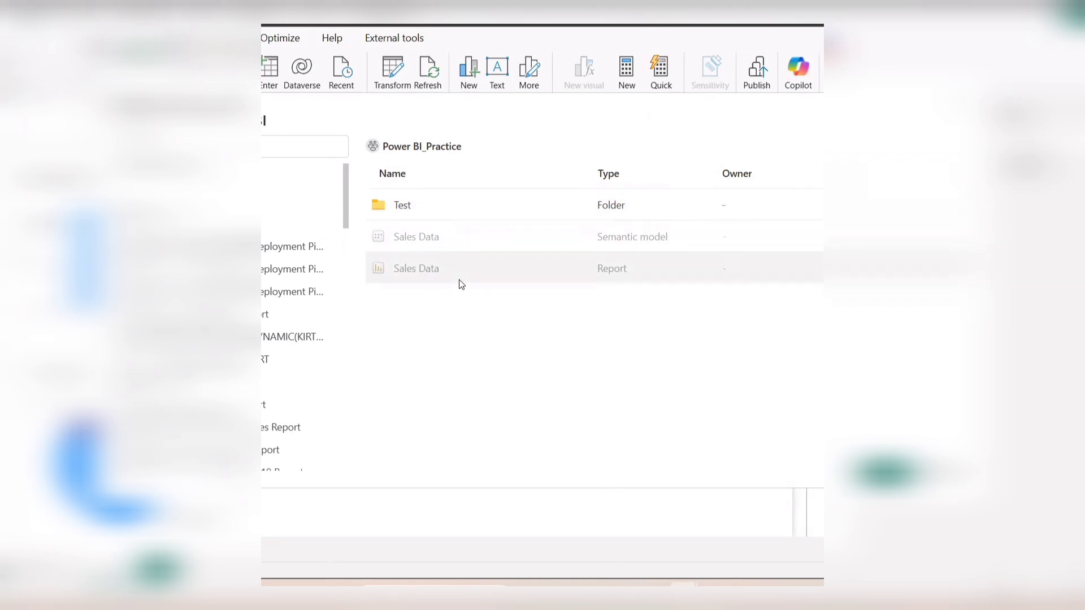
left_click(401, 205)
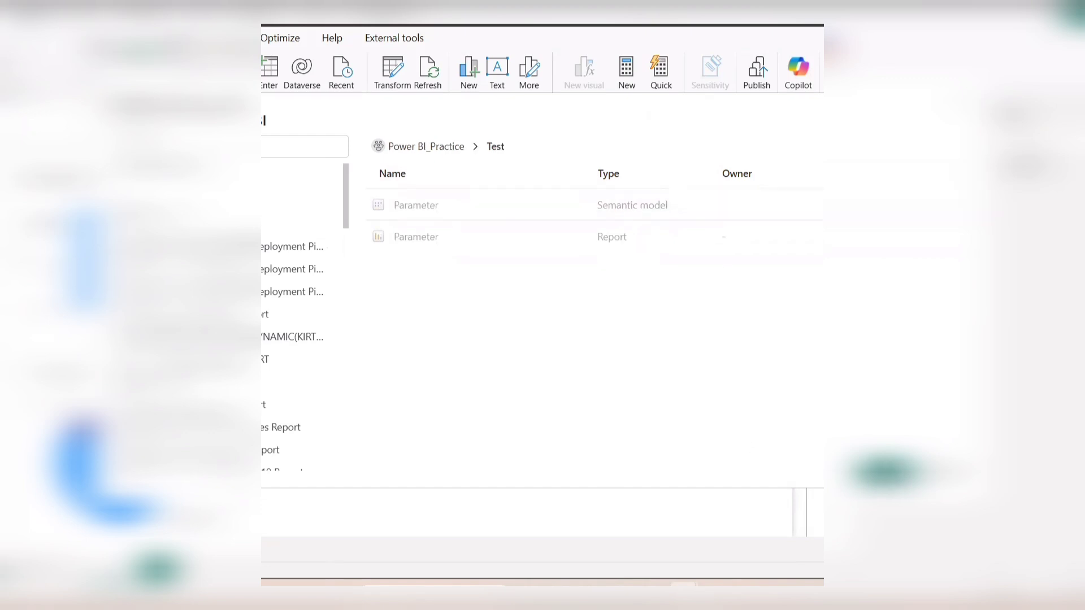
left_click(857, 458)
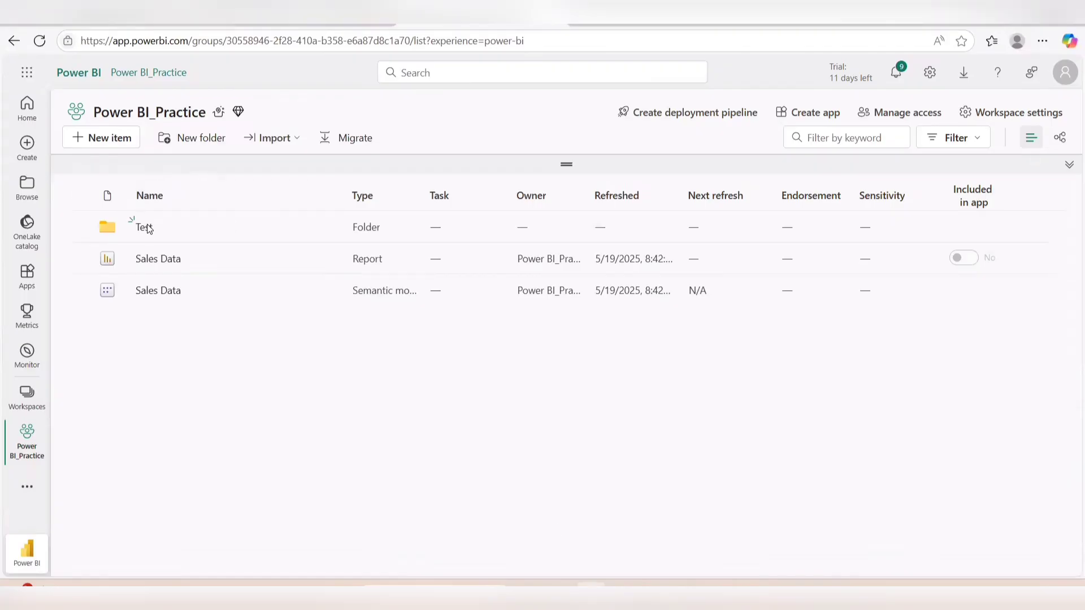
Switch to the Power BI service in the browser and create a subfolder named Test_1 inside the Test folder
left_click(147, 228)
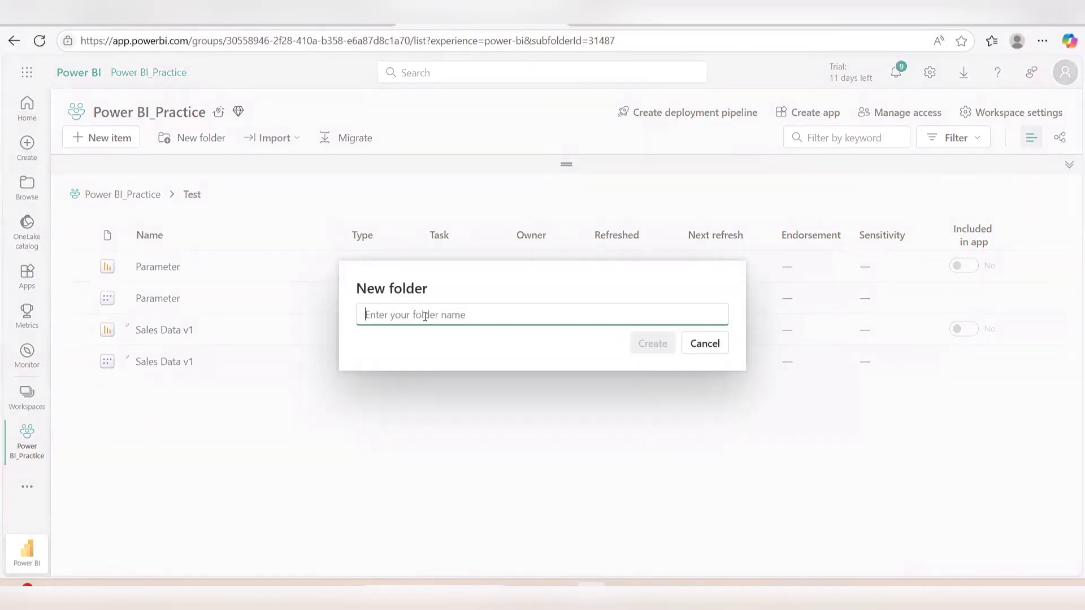
type("Test")
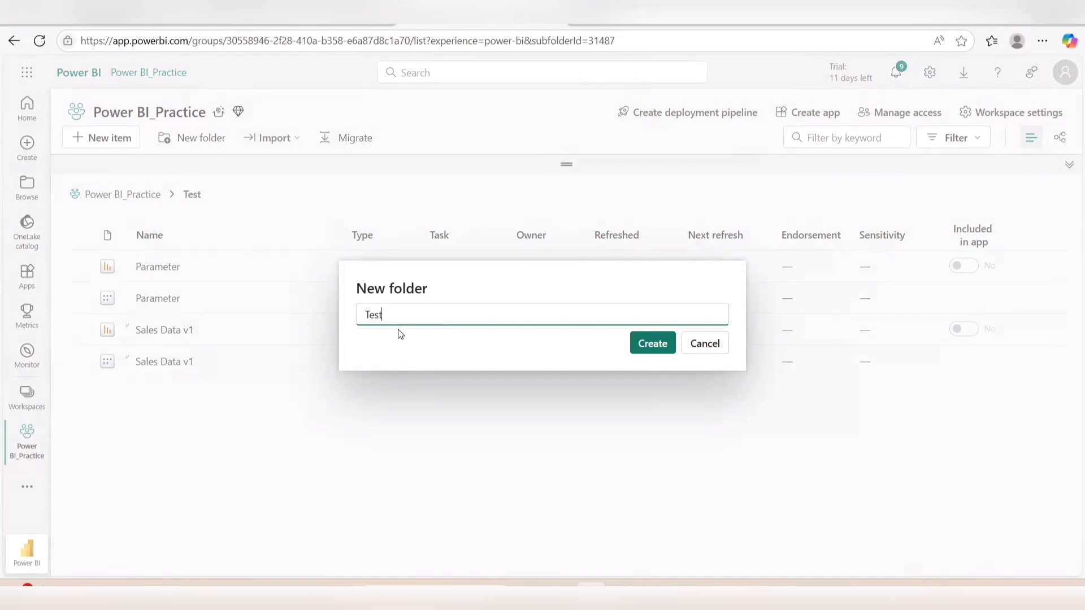
type("_1")
left_click(654, 346)
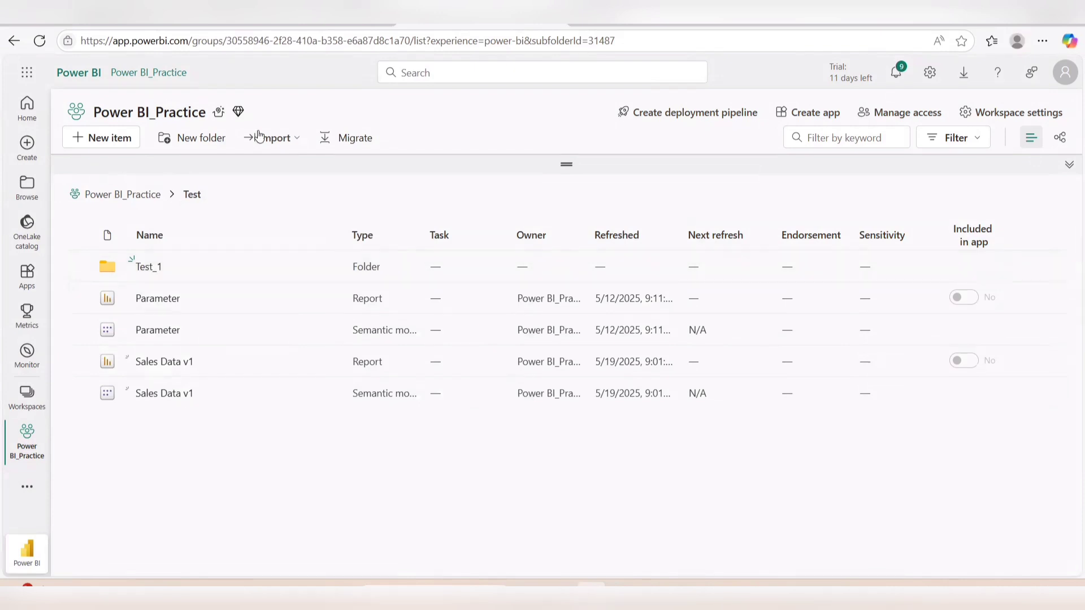
Move the Sales Data report and semantic model from the workspace root into Test_1 inside Test, and open that subfolder
left_click(144, 195)
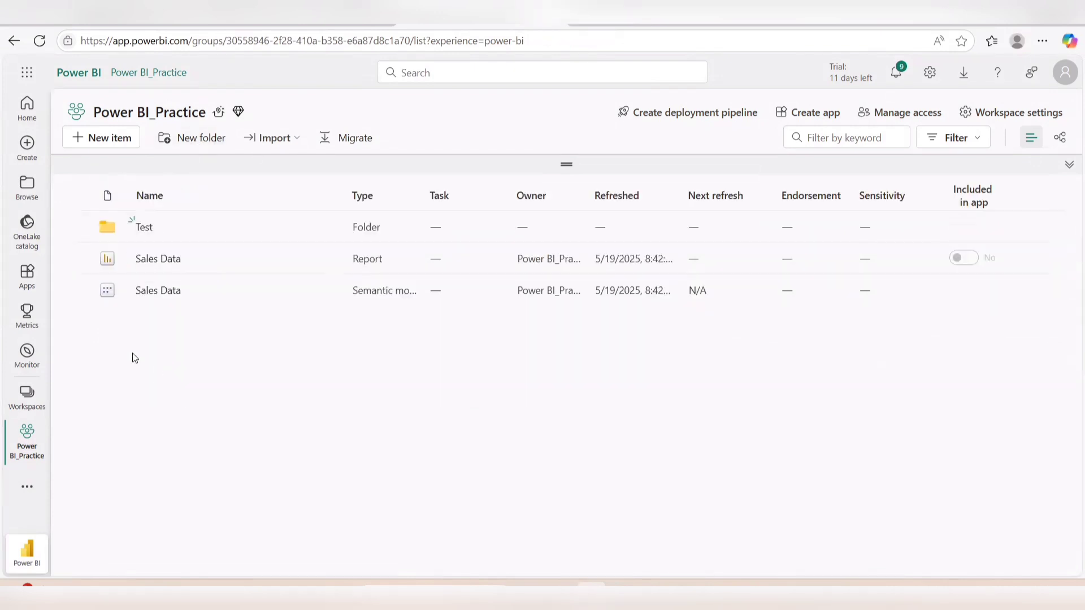
left_click(79, 259)
left_click(80, 289)
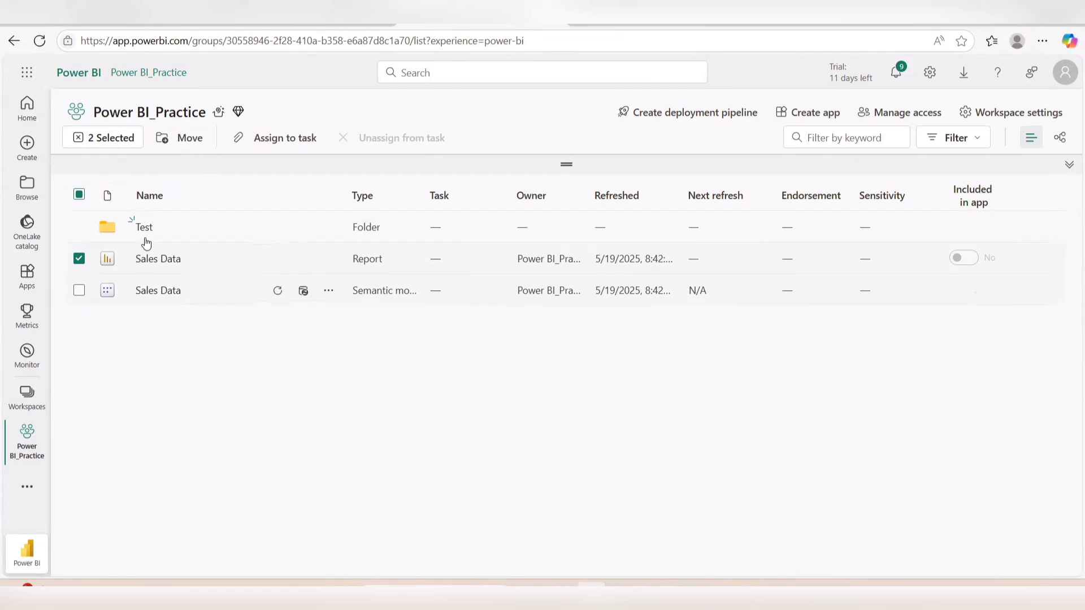
left_click(183, 138)
left_click(289, 236)
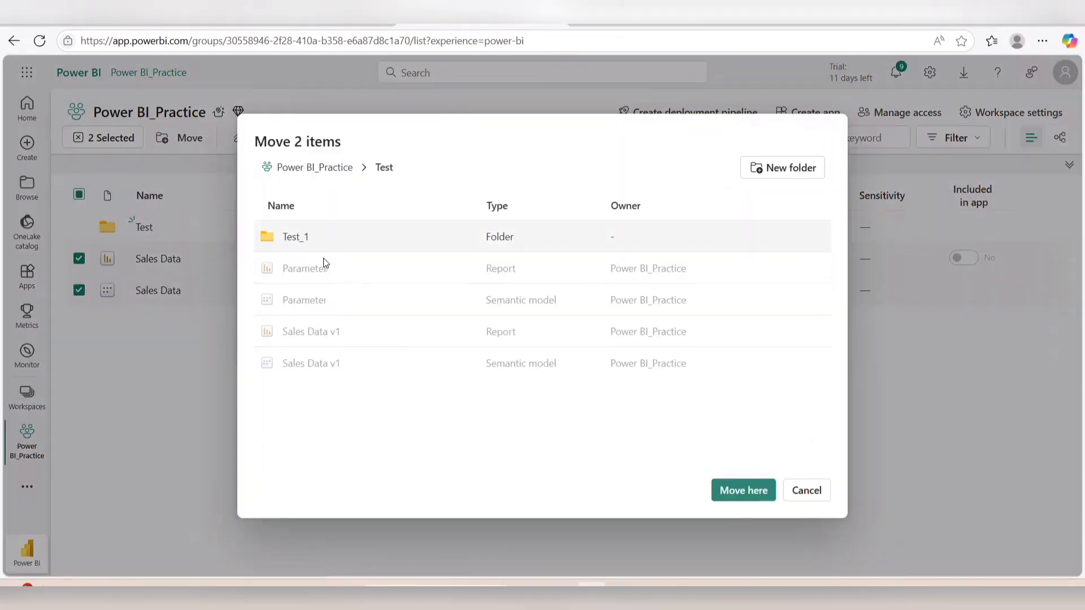
left_click(293, 244)
left_click(759, 491)
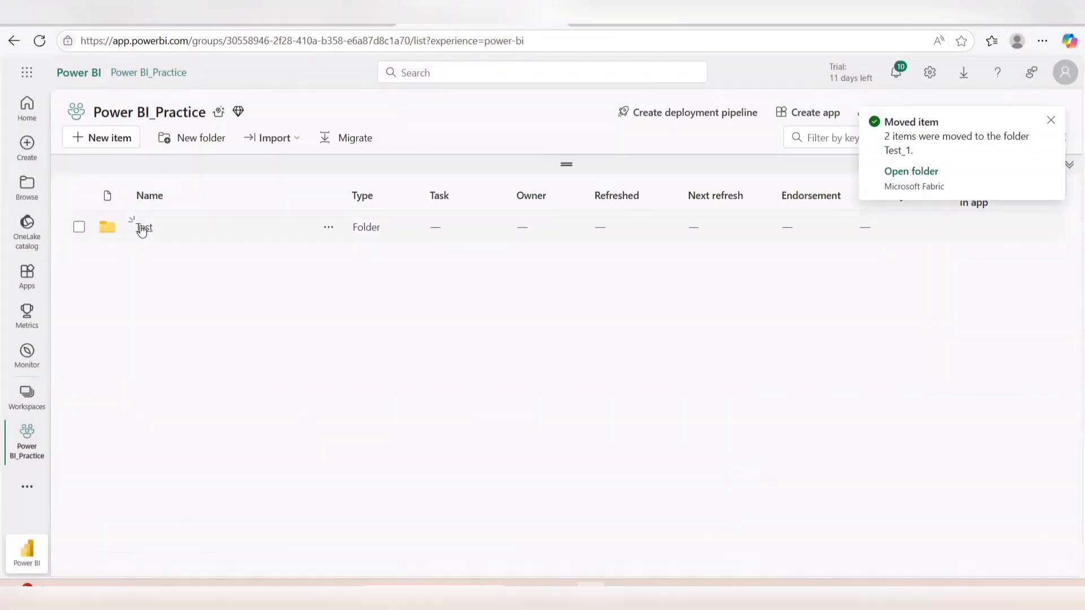
left_click(143, 227)
left_click(148, 268)
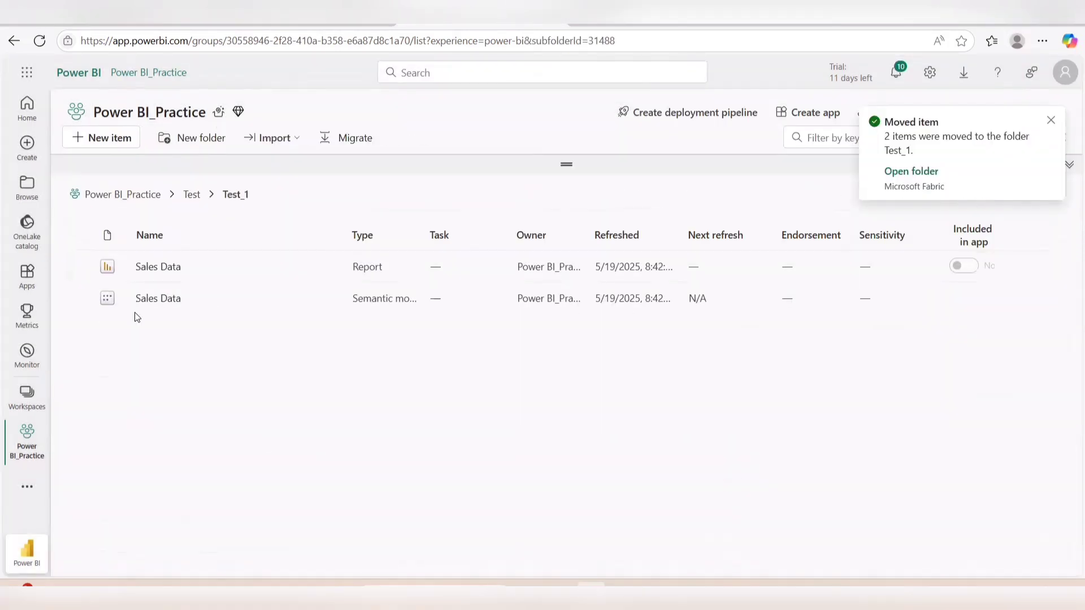